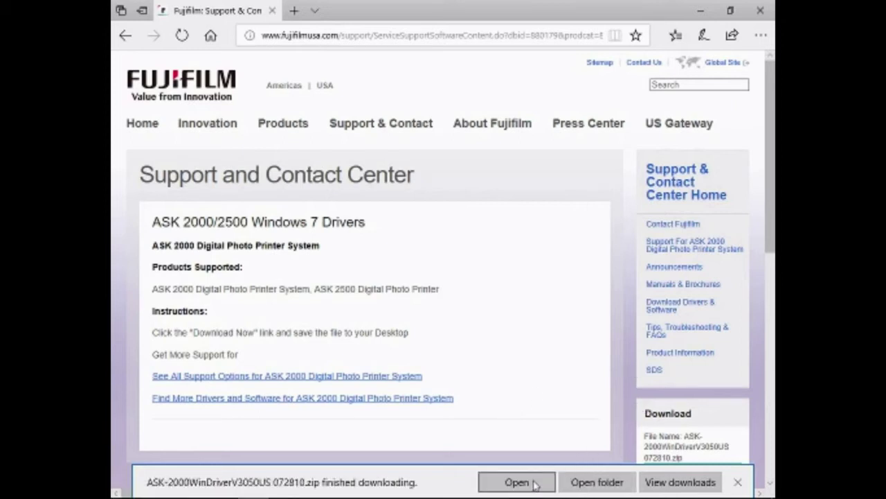
Close the browser and extract the downloaded driver zip into Downloads with Extract All
click(760, 11)
click(391, 147)
right_click(392, 147)
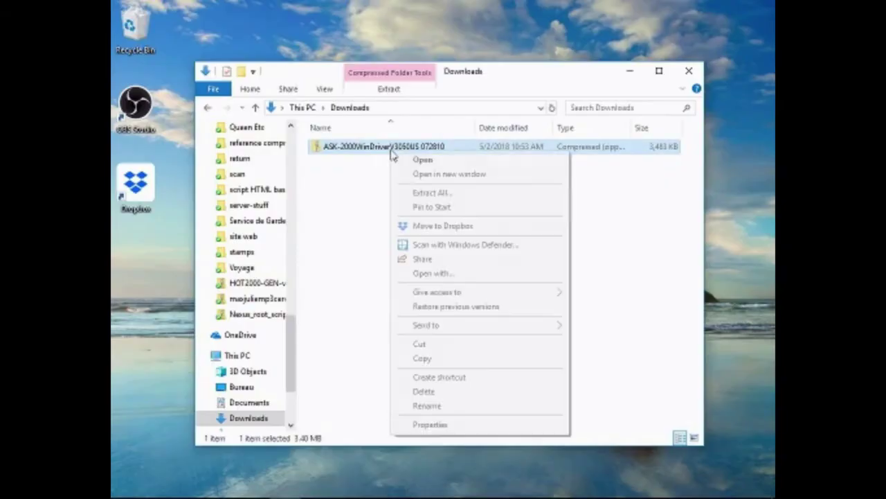
click(416, 194)
click(541, 384)
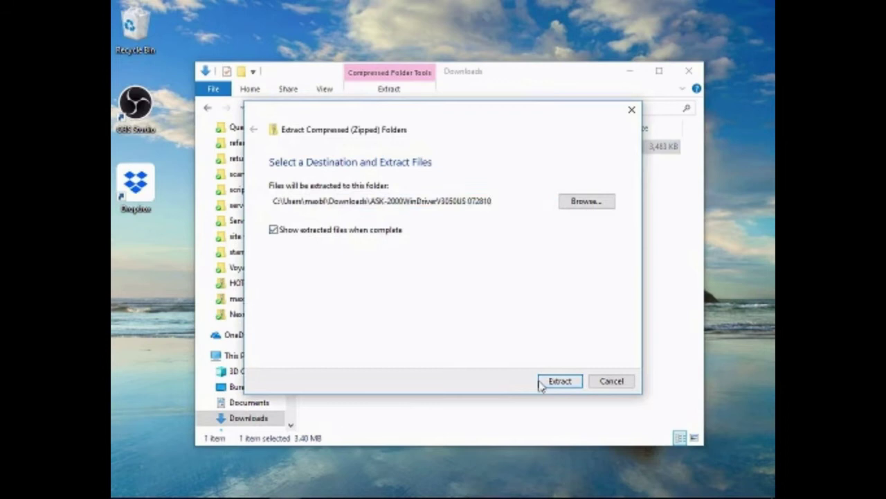
click(541, 384)
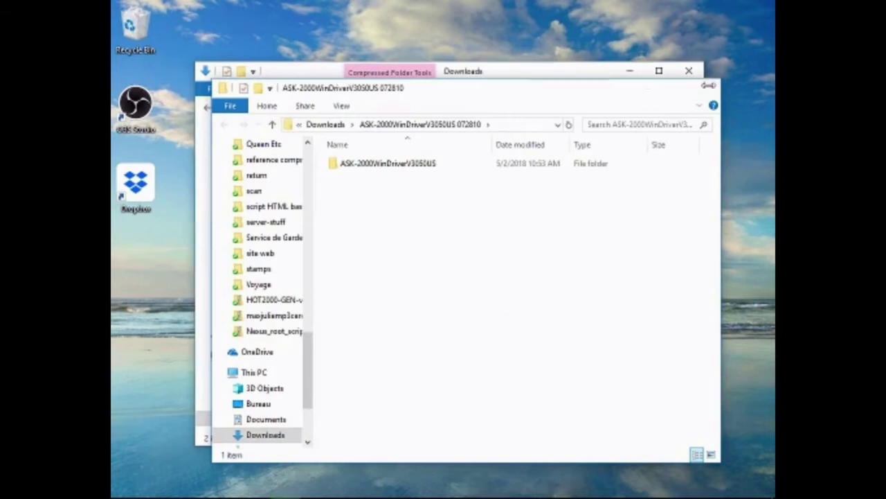
Open the extracted ASK-2000WinDriverV3050US 072810 folder, then close File Explorer
click(708, 85)
click(459, 166)
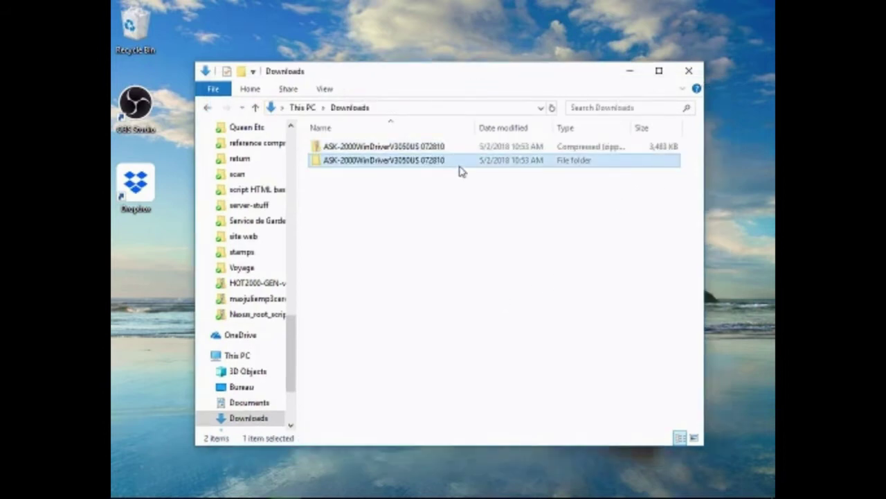
double_click(460, 166)
click(689, 72)
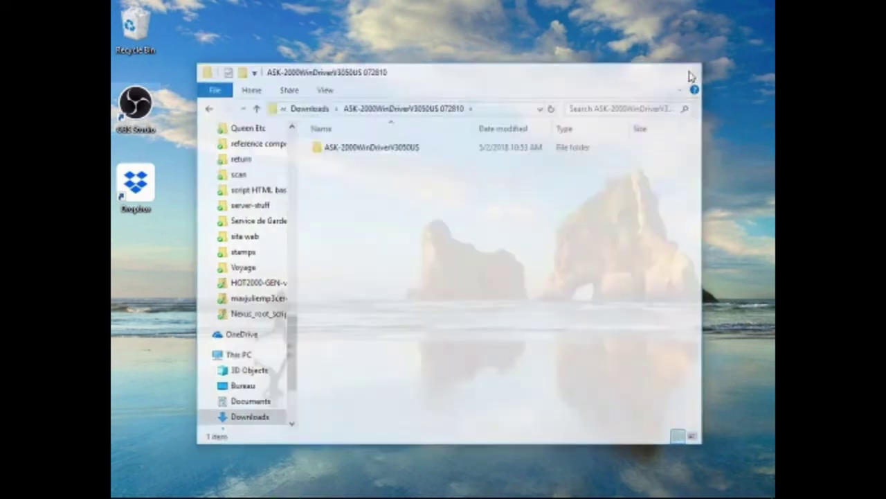
Go to Settings' Recovery page and look over its Advanced startup section
click(126, 485)
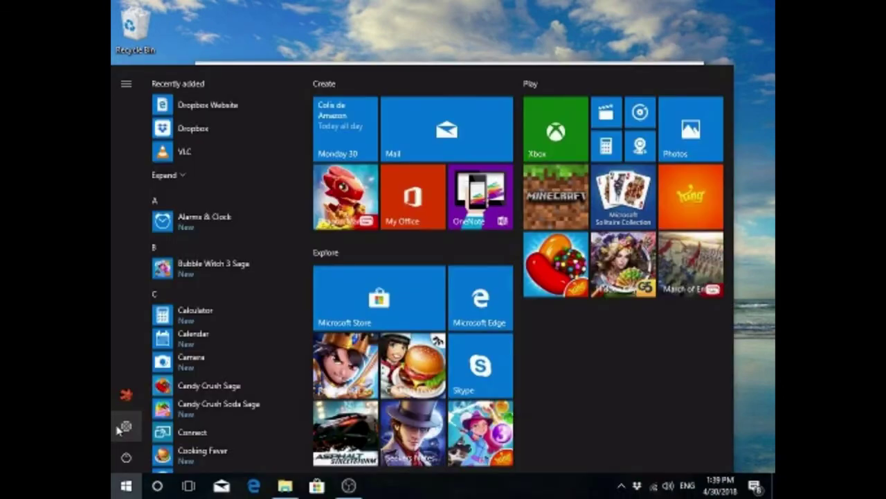
click(118, 429)
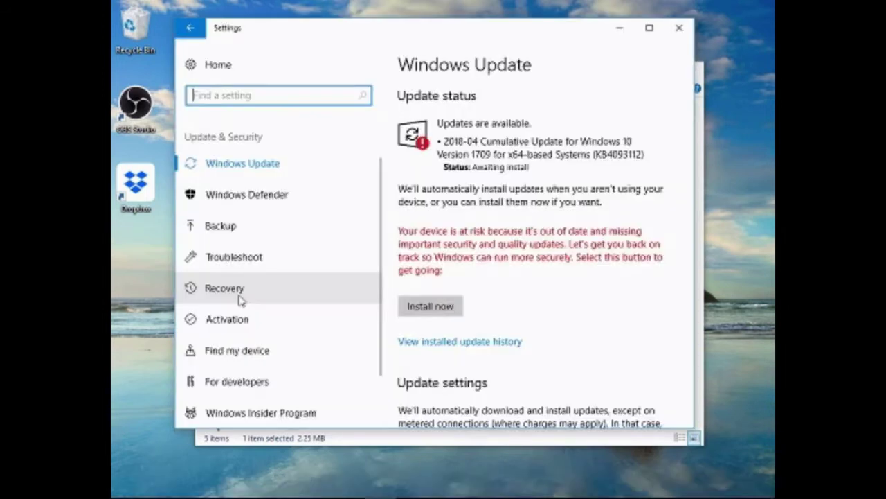
click(240, 298)
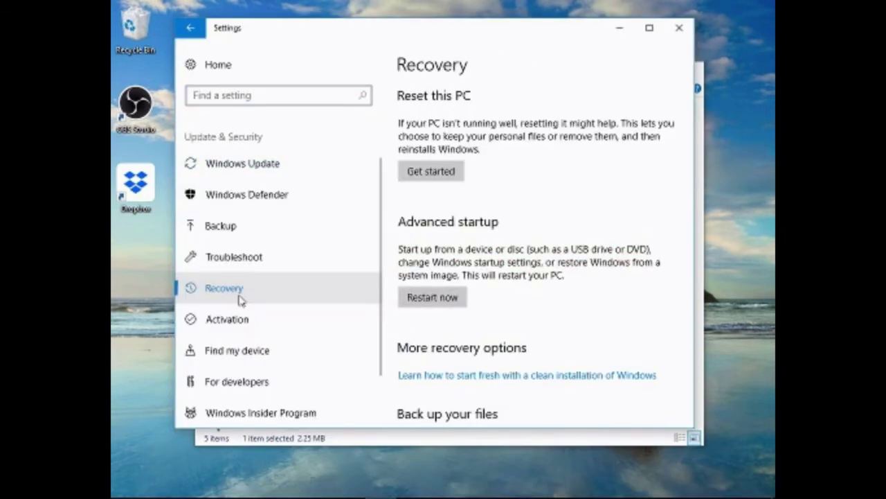
scroll(425, 298, down, 5)
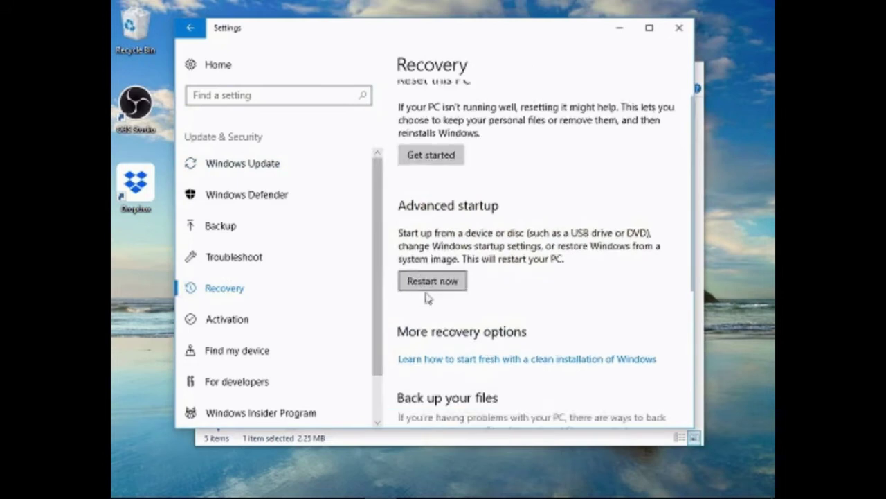
scroll(439, 297, up, 5)
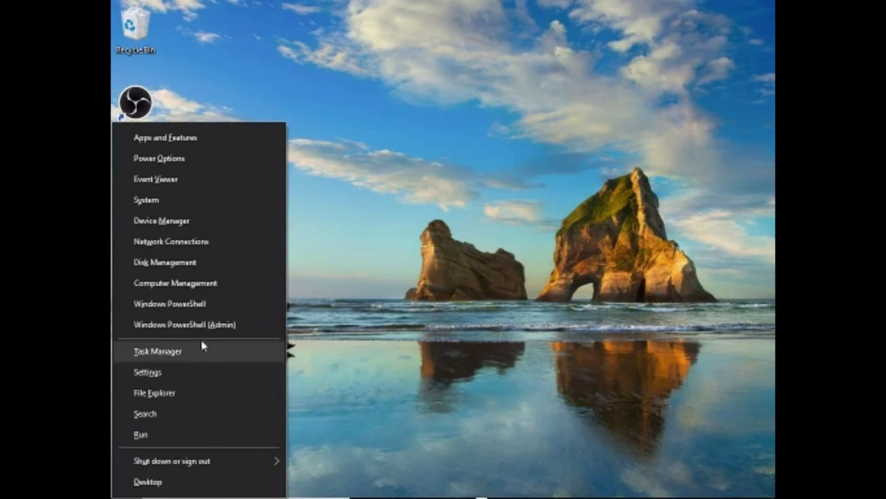
Start a driver update for the unrecognised COPAL_DPB-6000 under Other devices in Device Manager
click(205, 223)
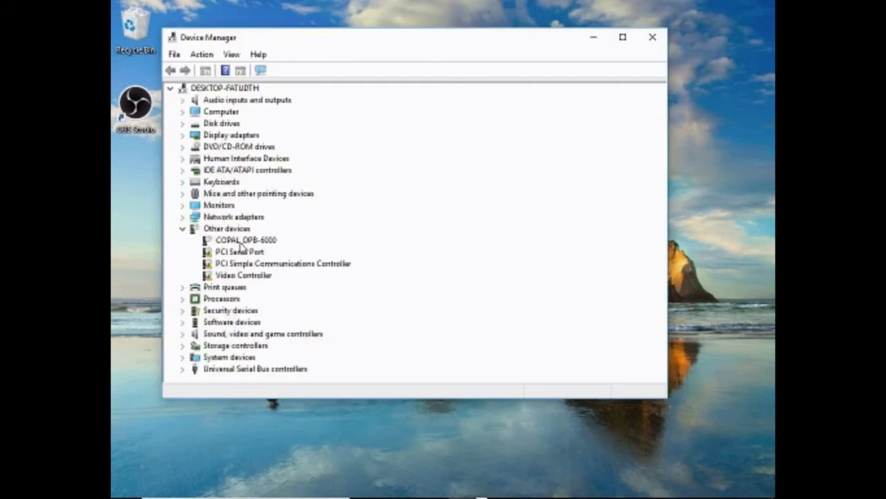
click(253, 242)
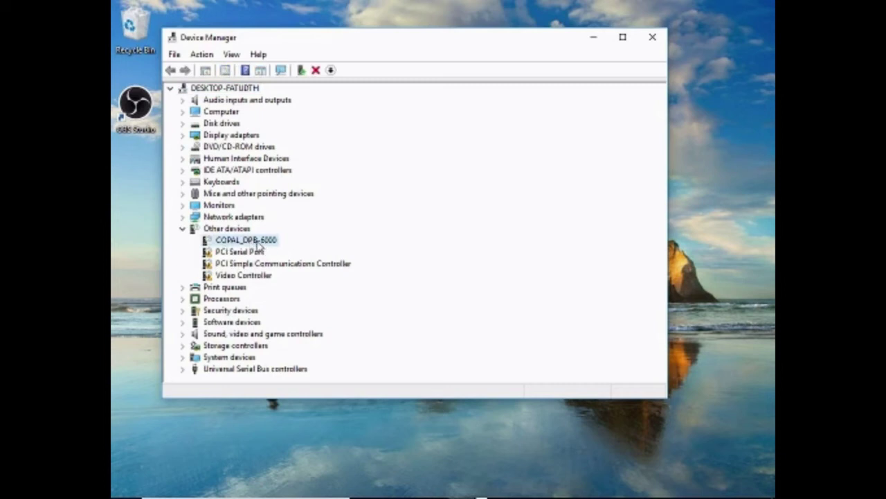
right_click(251, 242)
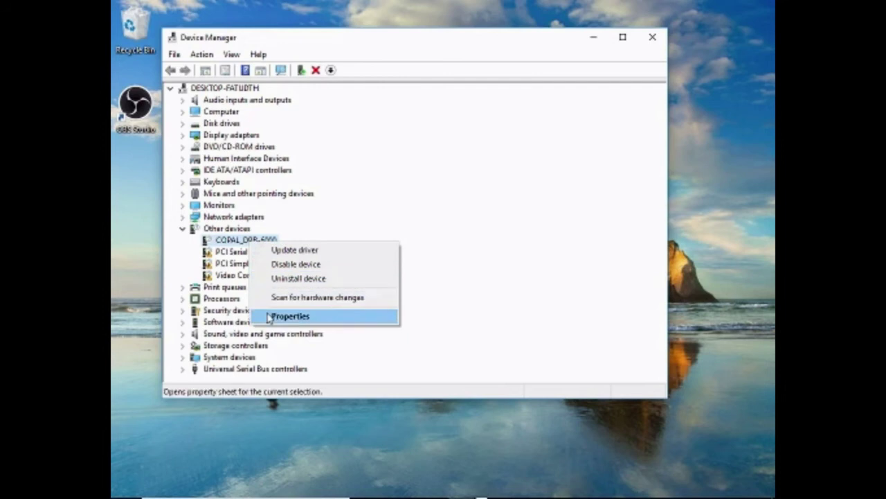
click(303, 250)
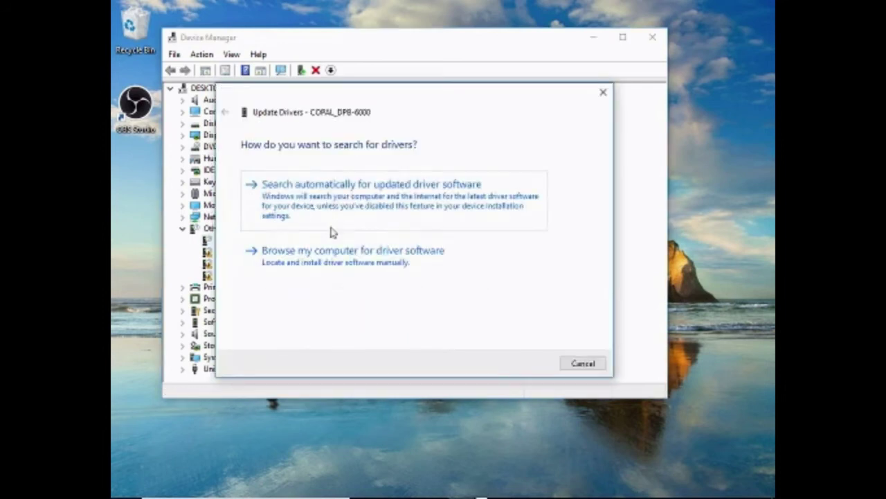
Point the driver search at the ASK-2000WinDriverV3050US 072810 folder in Downloads
click(312, 257)
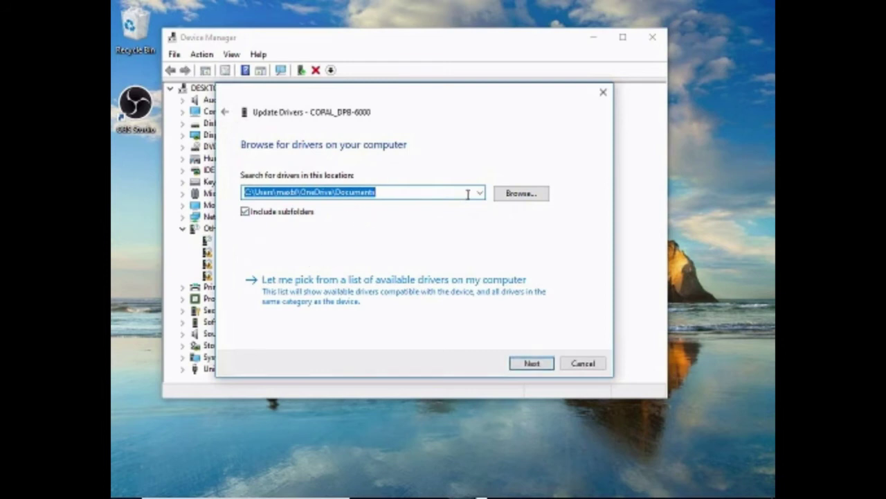
click(520, 196)
scroll(409, 239, down, 1)
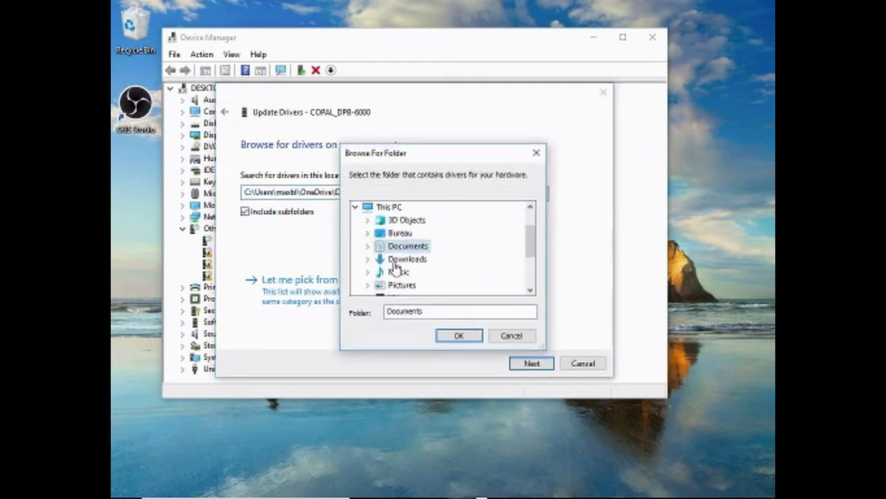
click(413, 261)
click(414, 272)
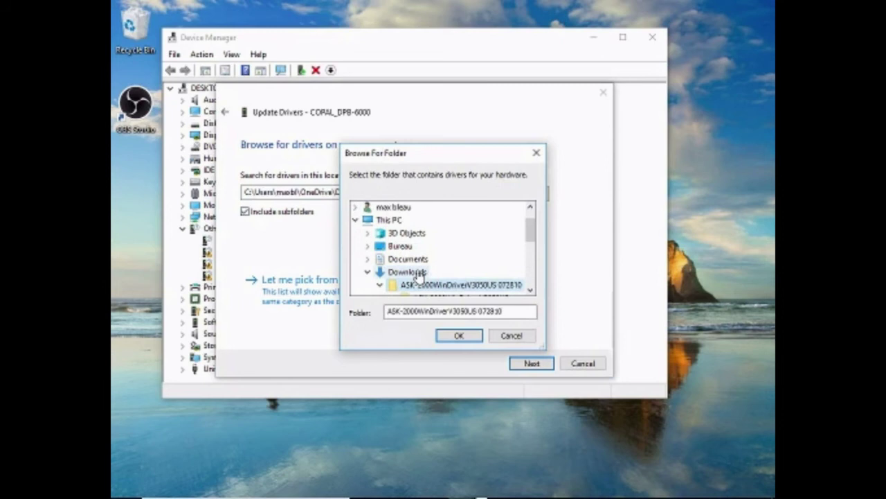
click(460, 336)
Install the unverified ASK-2000 driver anyway and close the finished wizard
click(524, 361)
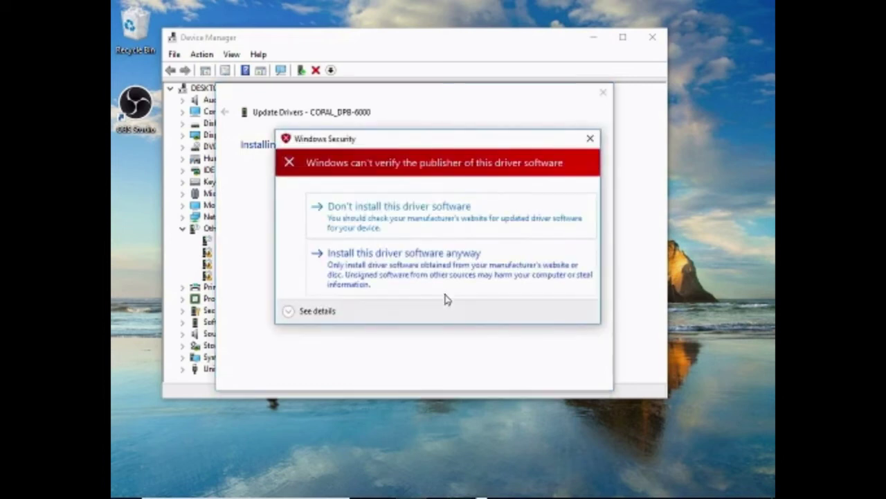
click(374, 267)
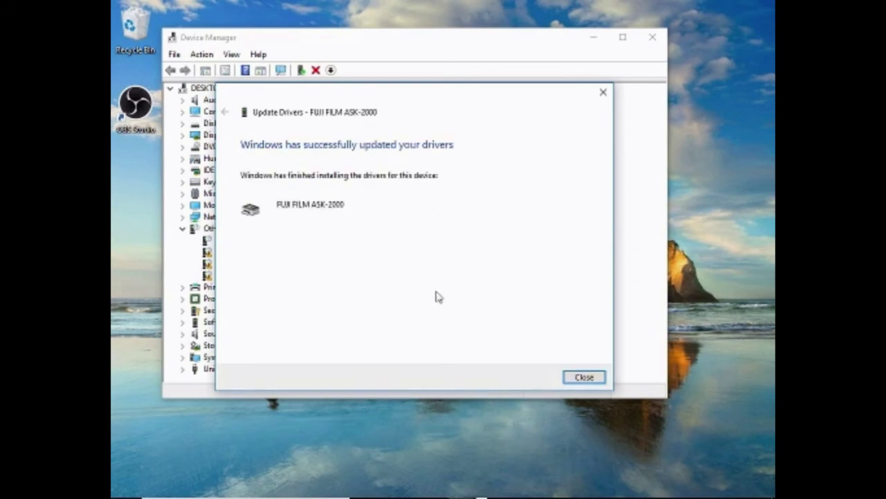
click(586, 378)
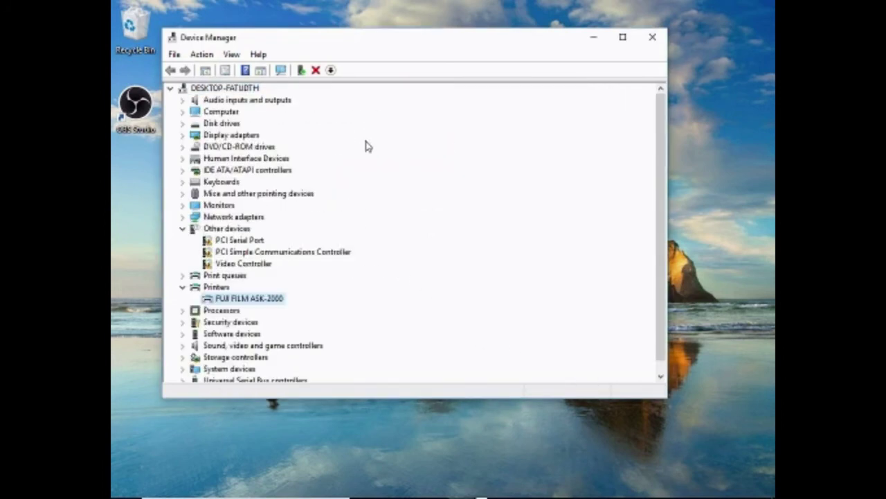
Close Device Manager and open _MG_8428.jpg from Pictures in Photos
click(653, 38)
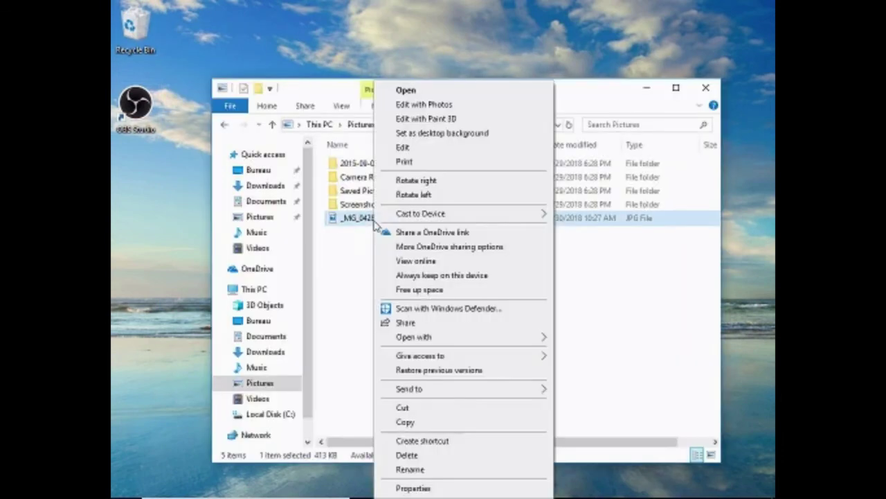
click(363, 223)
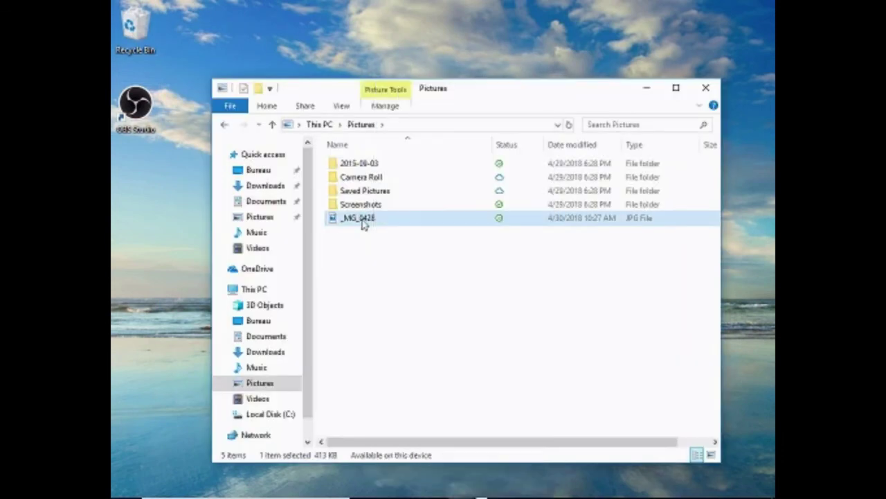
double_click(363, 223)
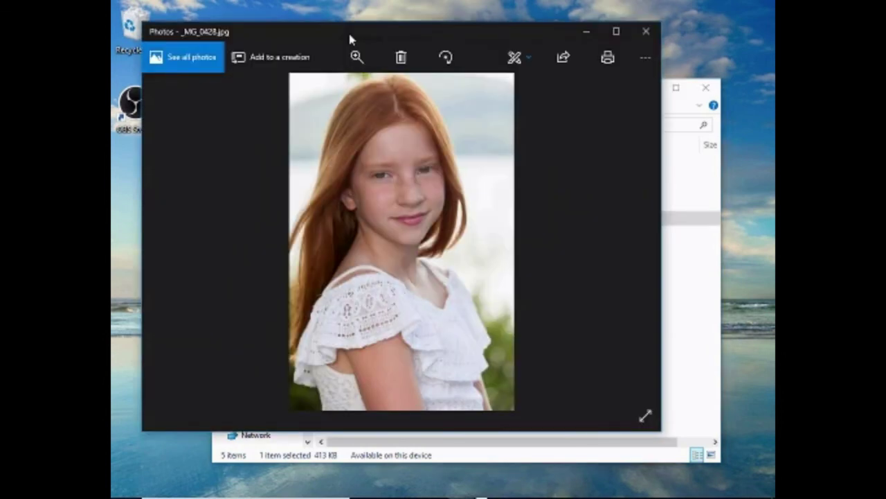
Print the photo on the FUJI FILM ASK-2000 with 6x4 inch paper
click(607, 59)
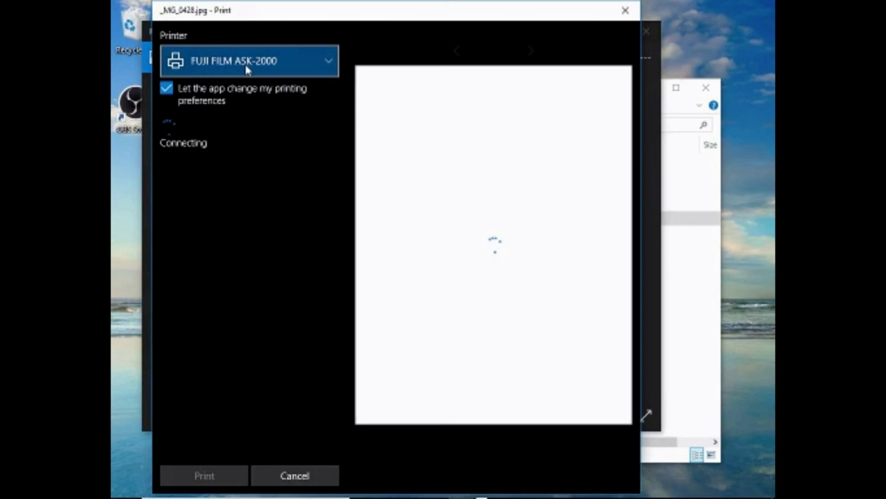
click(247, 69)
click(173, 64)
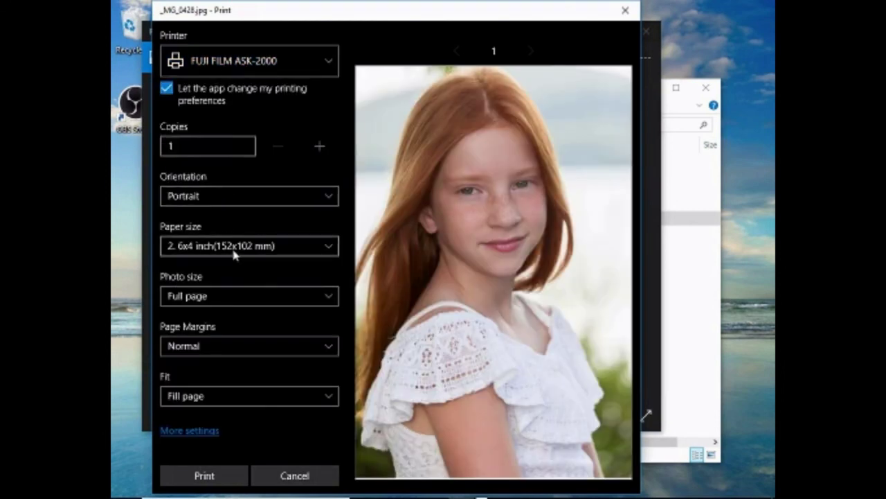